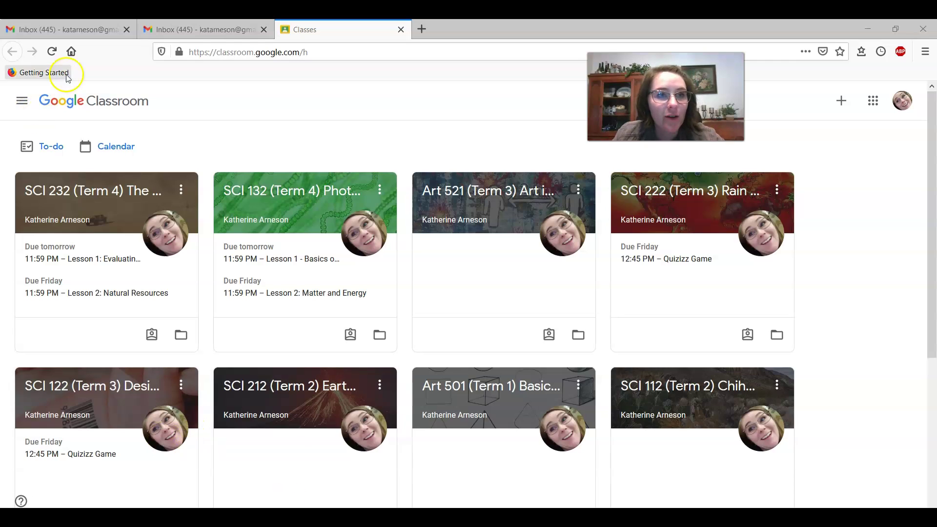
# Close the duplicate Gmail inbox tab, leaving one inbox beside the Classroom classes page.
pyautogui.click(263, 31)
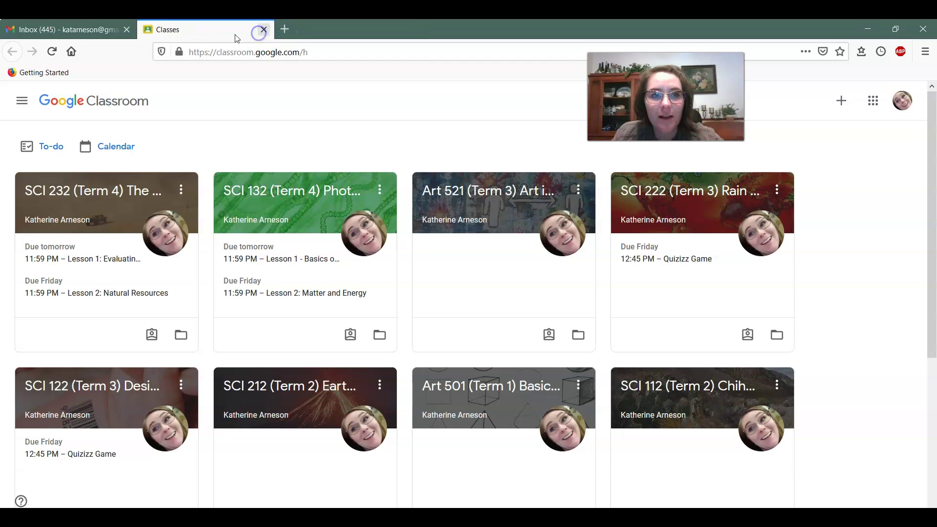
# Open the Overstock.com '10% off Coupon! Let It Snow!' email and scroll to its bottom.
pyautogui.click(73, 34)
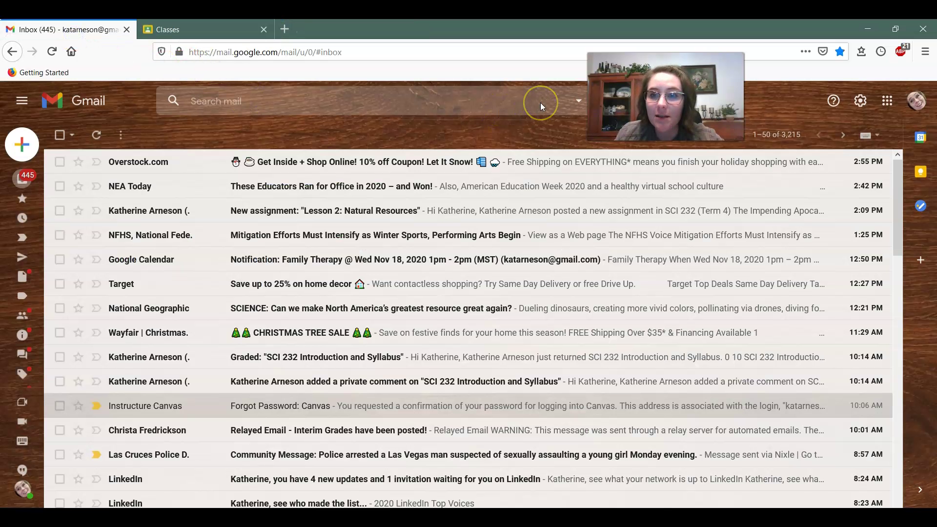
pyautogui.click(656, 37)
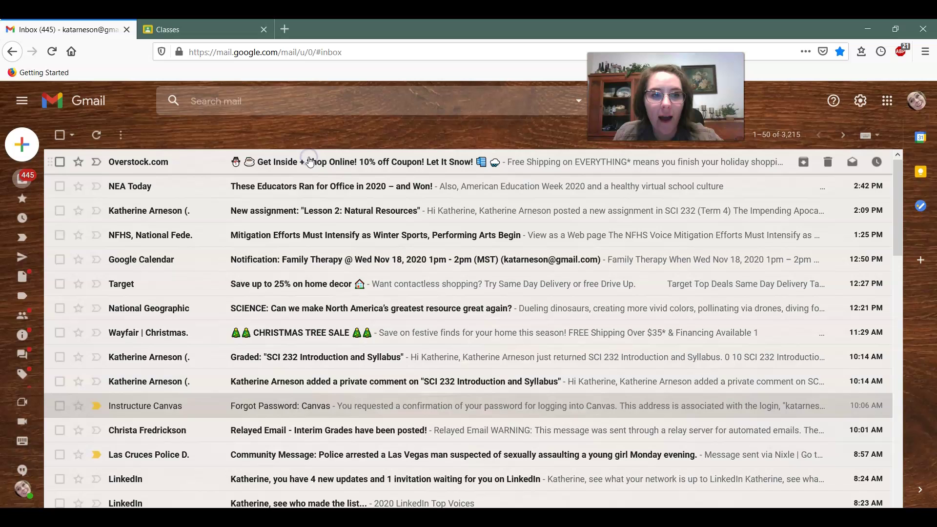
pyautogui.click(278, 164)
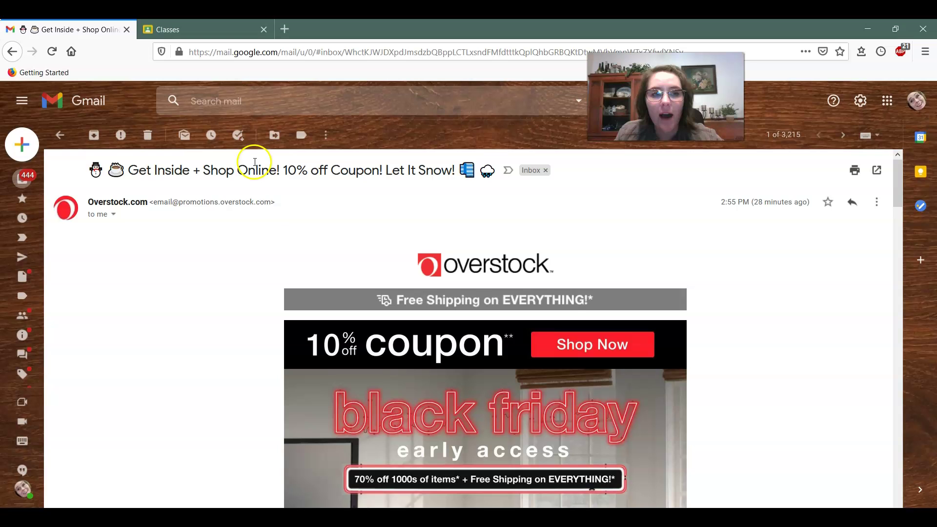
pyautogui.scroll(-15, 434, 230)
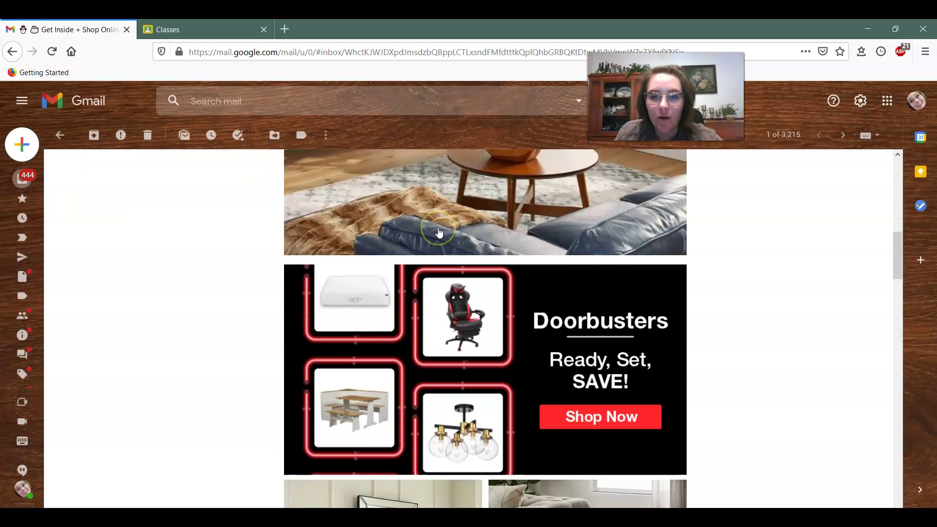
pyautogui.scroll(-20, 439, 233)
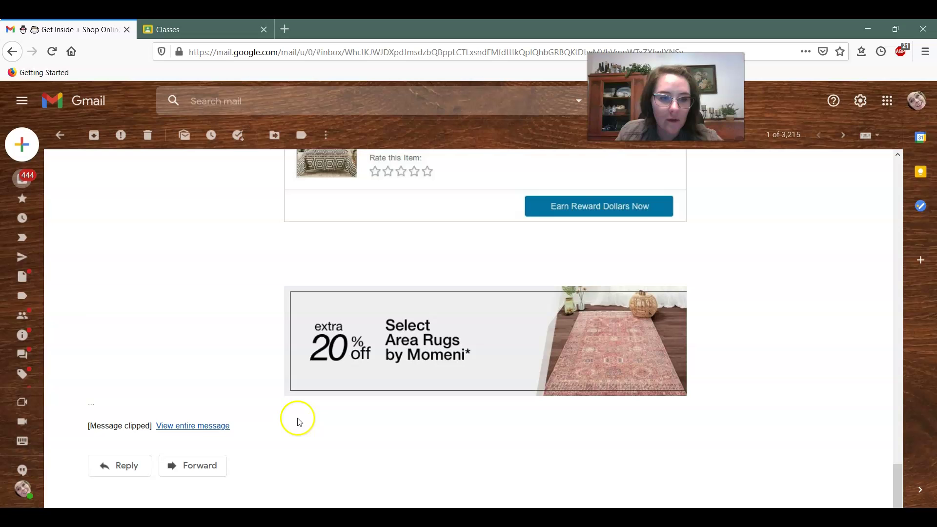
# View the entire clipped Overstock email and scroll down to its footer and unsubscribe link.
pyautogui.click(219, 426)
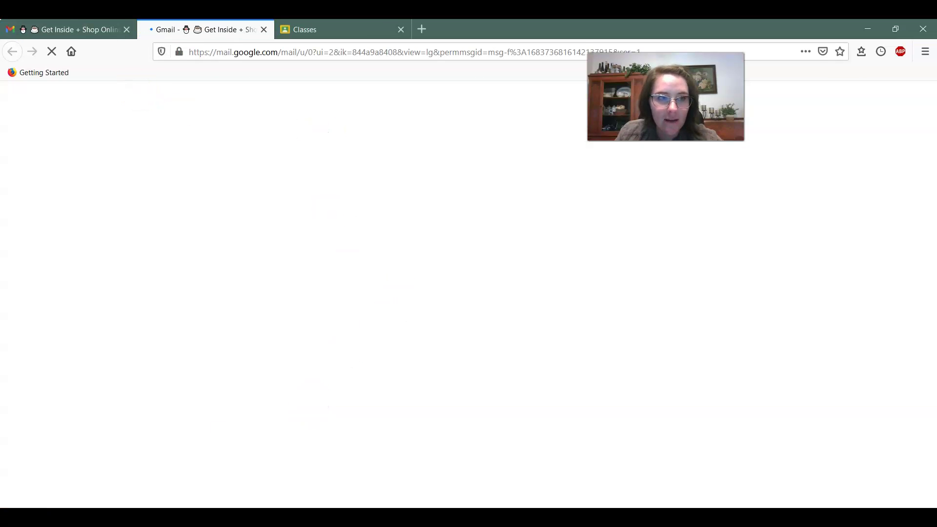
pyautogui.scroll(-20, 508, 190)
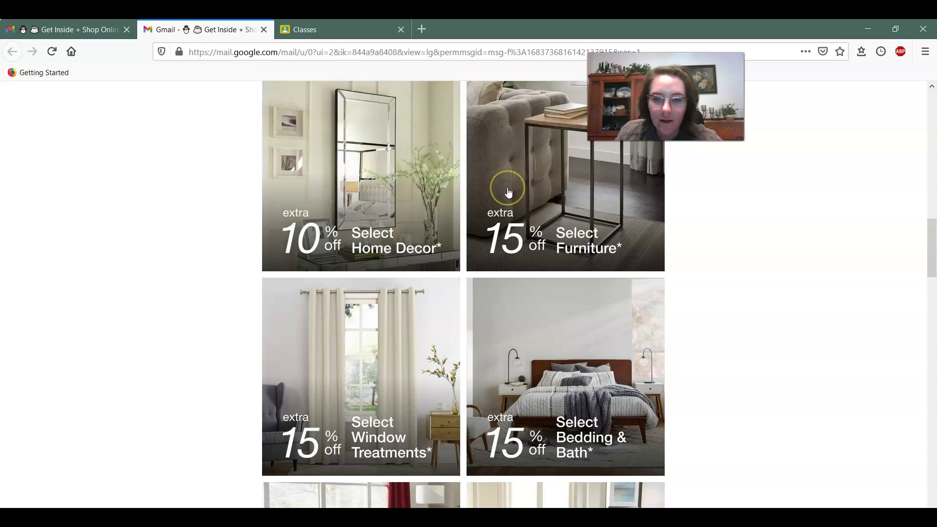
pyautogui.scroll(-10, 508, 193)
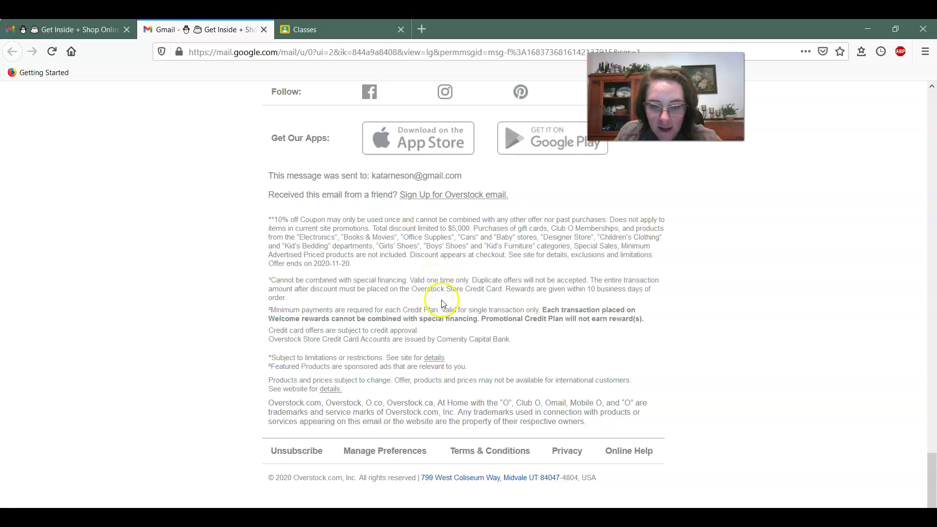
# Unsubscribe from all Overstock emails on the preferences page and save the changes.
pyautogui.click(313, 451)
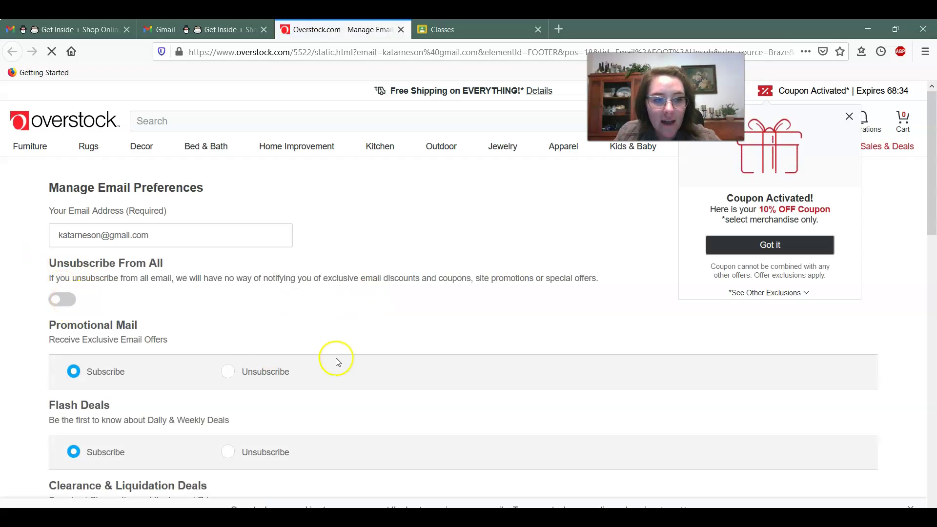
pyautogui.scroll(-1, 243, 372)
pyautogui.scroll(-2, 243, 372)
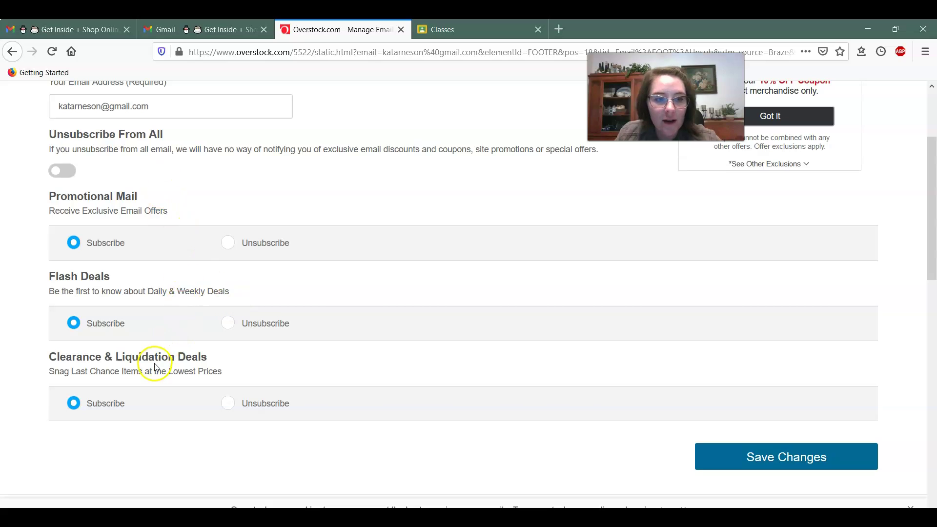
pyautogui.click(64, 171)
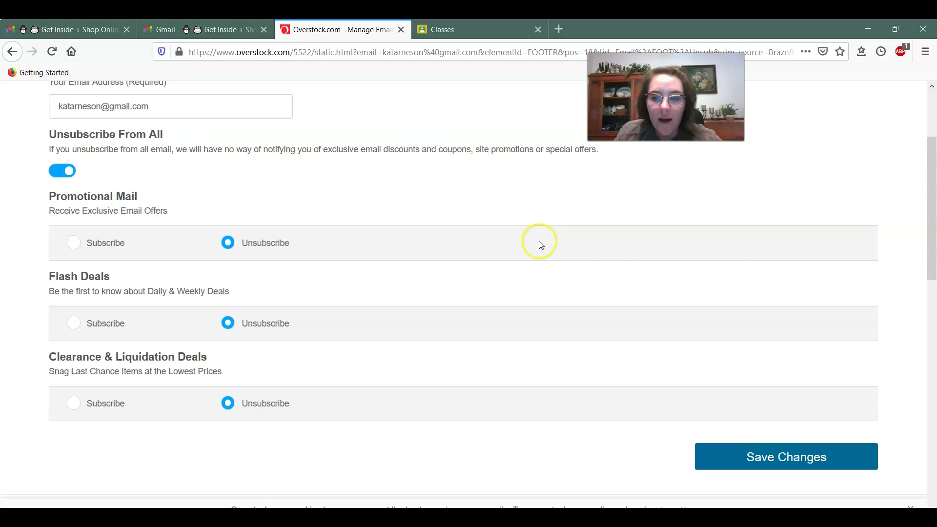
pyautogui.click(779, 465)
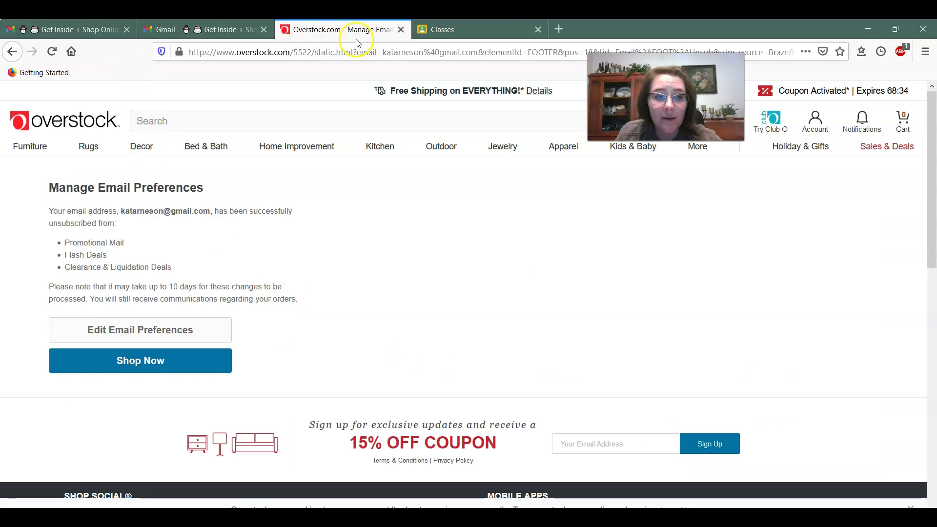
# Close the Overstock preferences and full-message tabs, returning to the original Gmail tab.
pyautogui.click(400, 30)
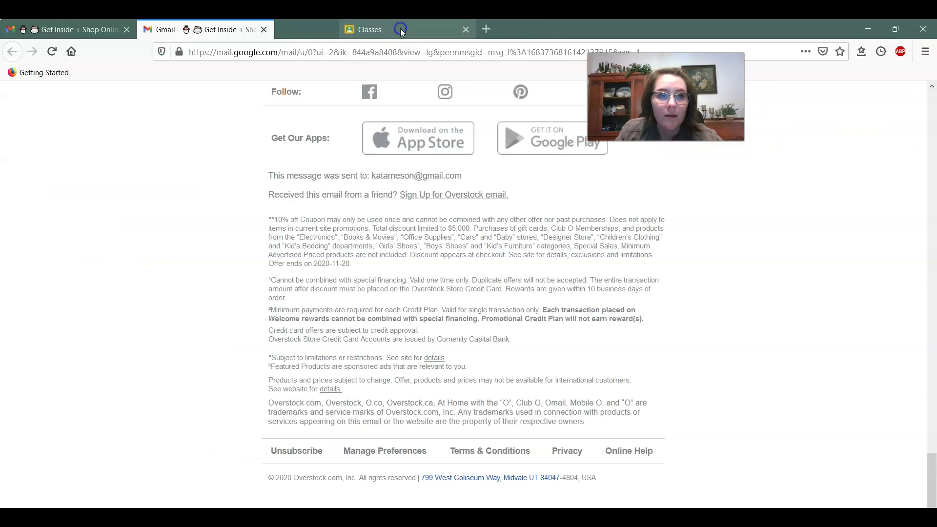
pyautogui.click(264, 29)
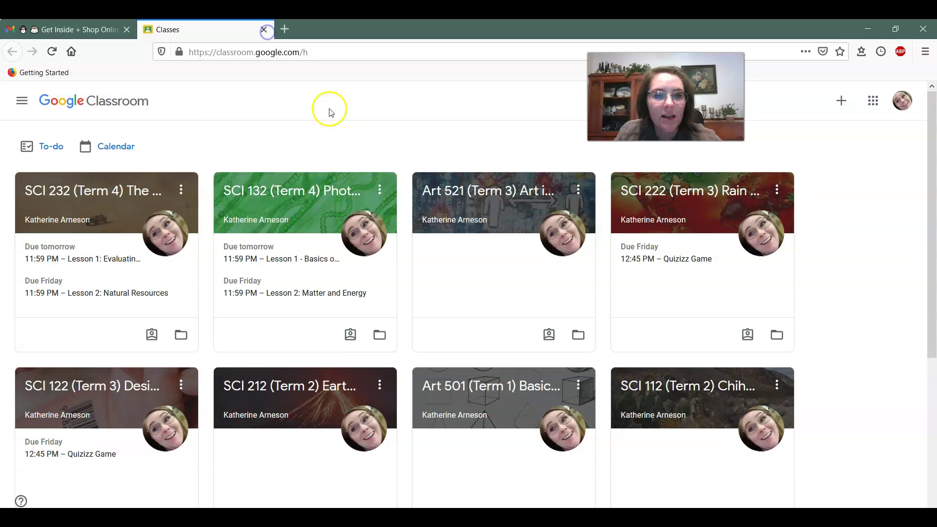
pyautogui.click(78, 30)
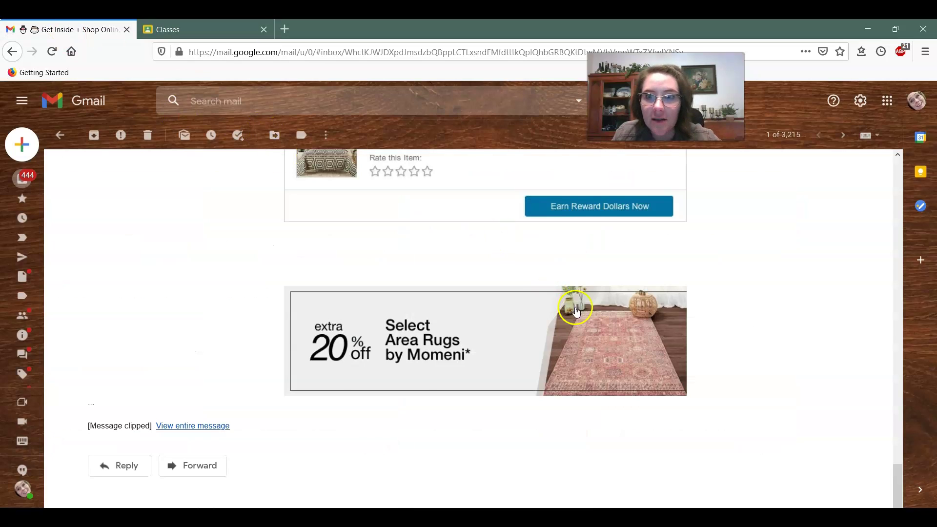
# Open the 'Graded: SCI 232 Introduction and Syllabus' email from the inbox.
pyautogui.scroll(5, 569, 303)
pyautogui.click(19, 181)
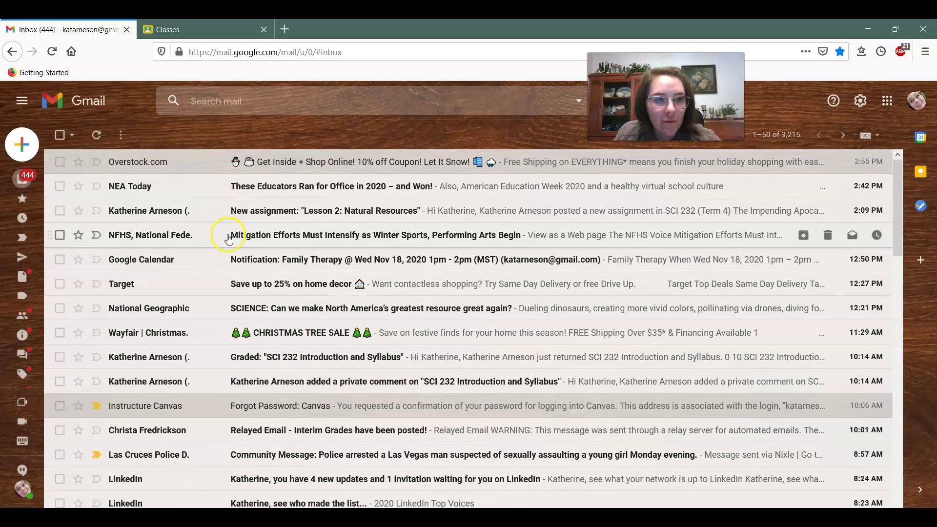
pyautogui.scroll(-3, 230, 239)
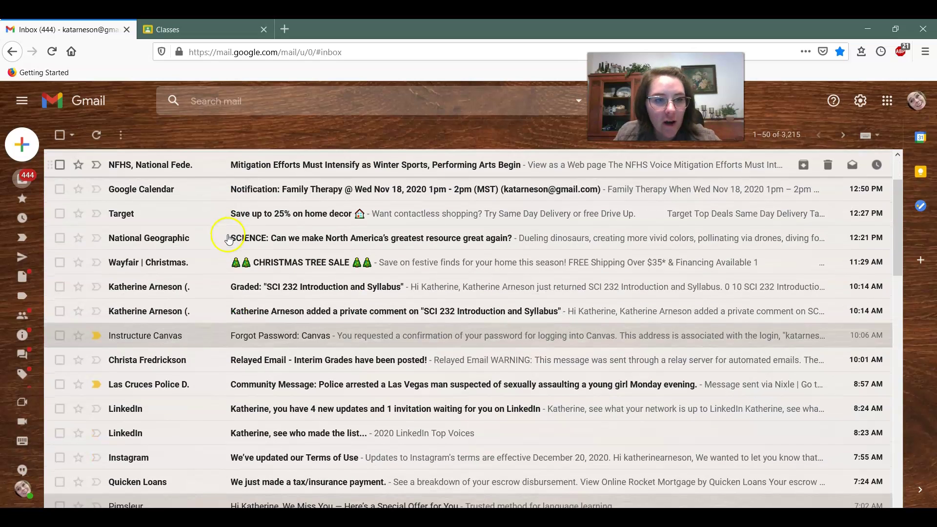
pyautogui.click(253, 288)
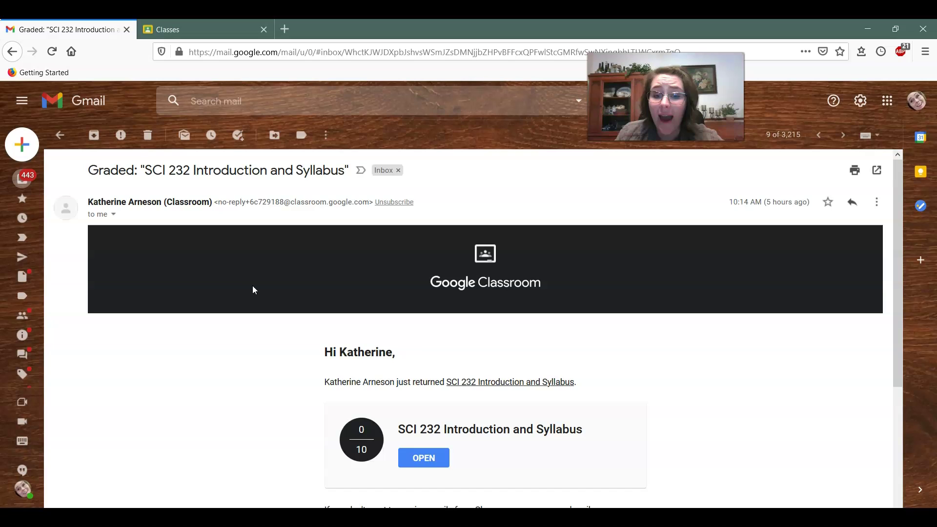
pyautogui.scroll(-3, 471, 388)
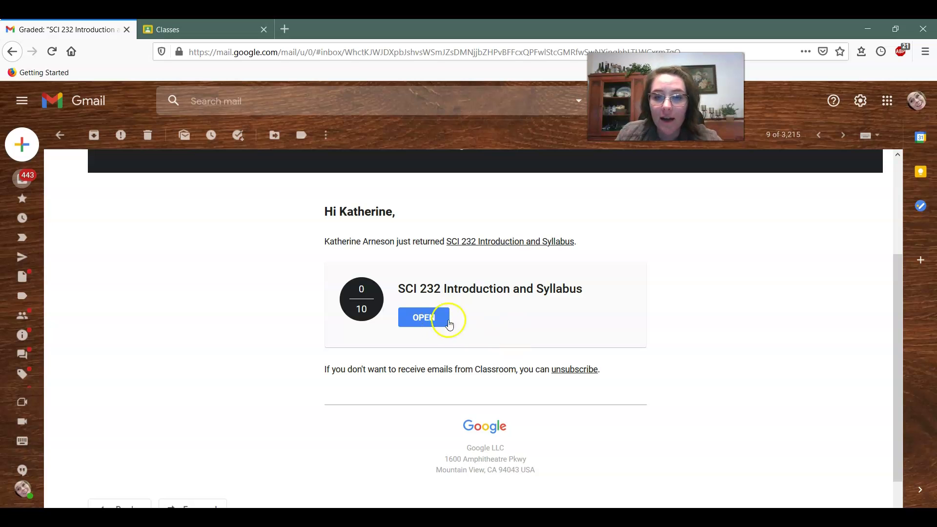
pyautogui.click(564, 370)
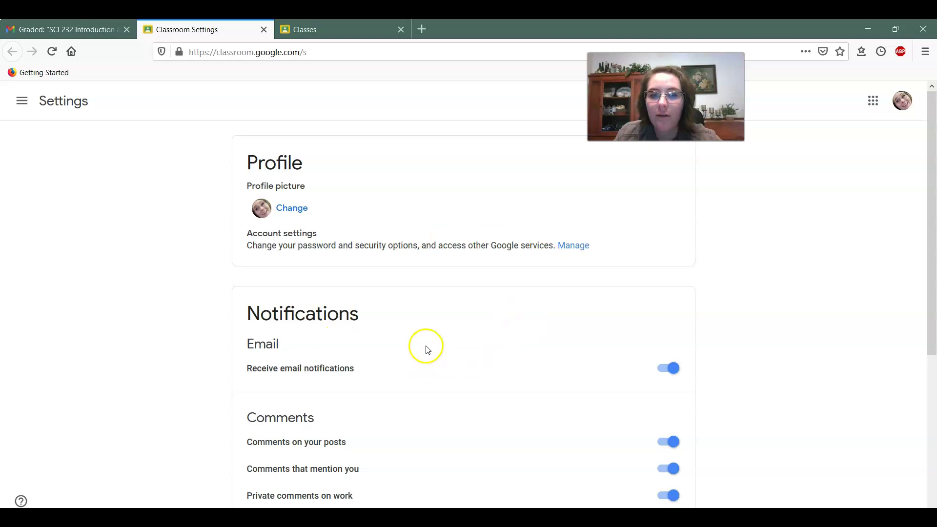
pyautogui.scroll(-3, 429, 337)
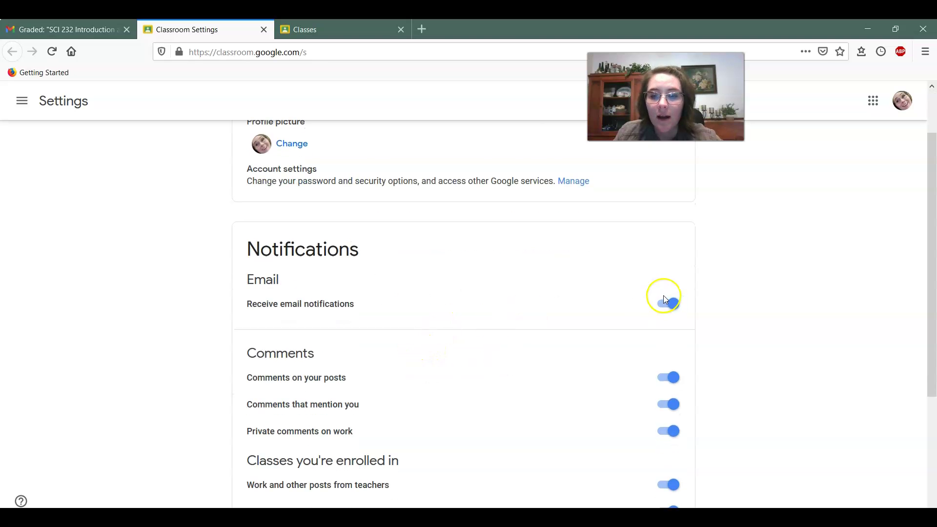
pyautogui.scroll(-3, 504, 215)
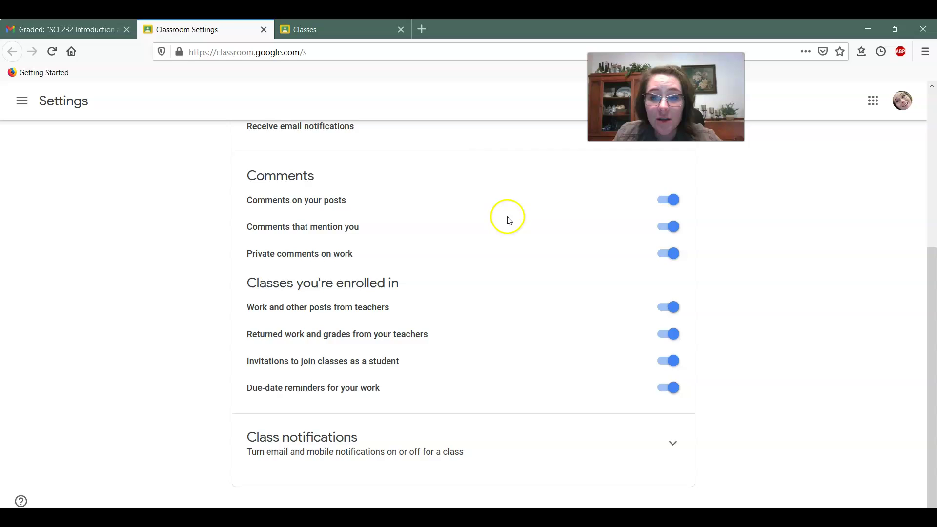
pyautogui.scroll(3, 507, 220)
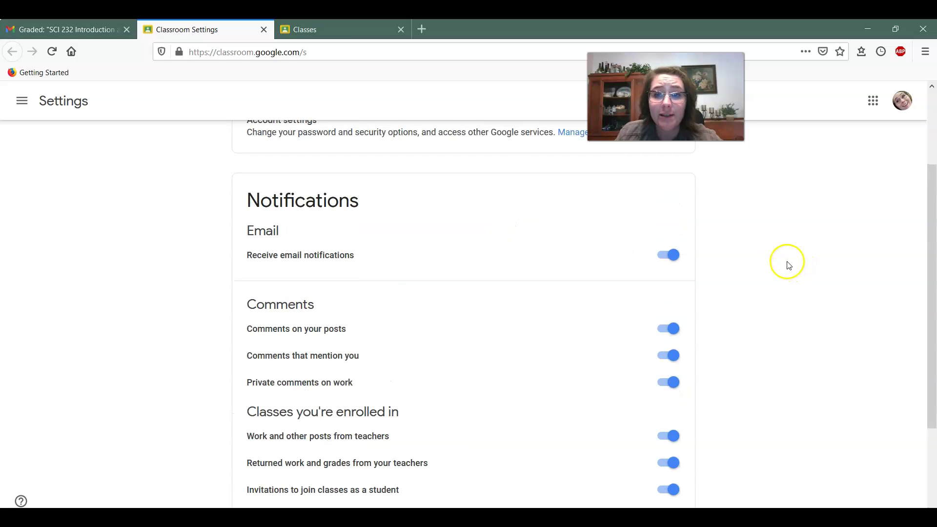
pyautogui.click(665, 254)
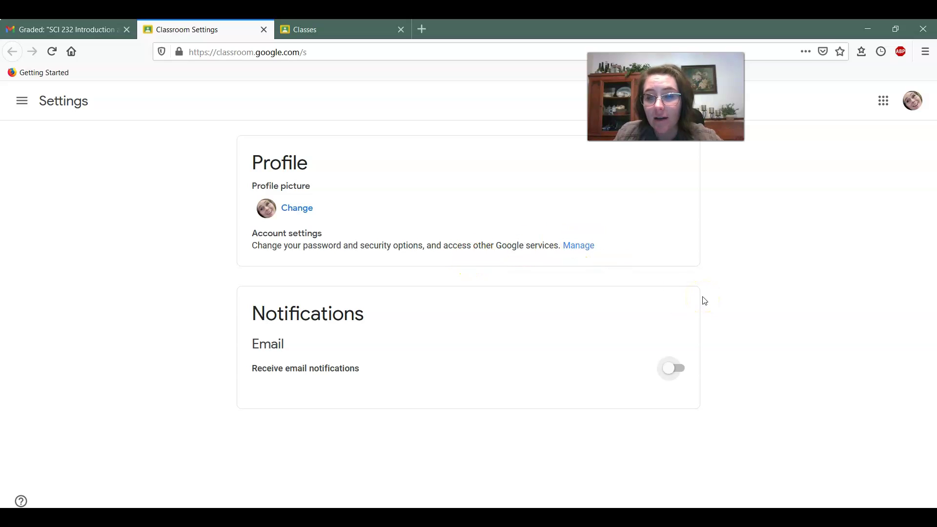
pyautogui.click(679, 368)
pyautogui.scroll(-2, 610, 328)
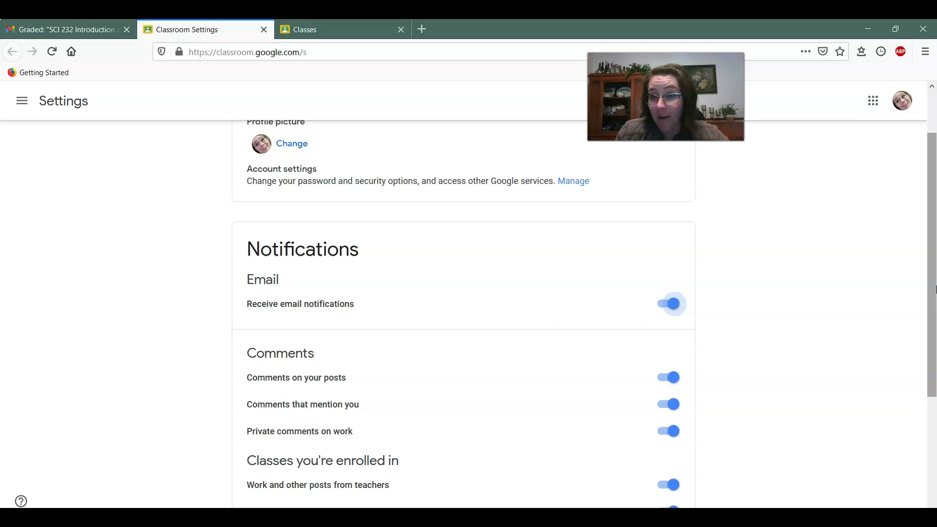
pyautogui.scroll(-2, 737, 311)
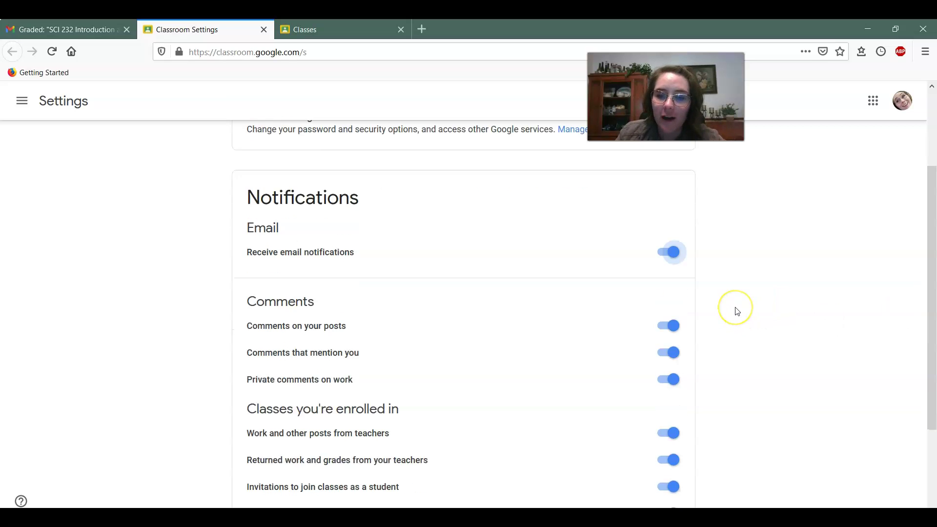
pyautogui.scroll(-2, 736, 311)
pyautogui.scroll(-2, 737, 311)
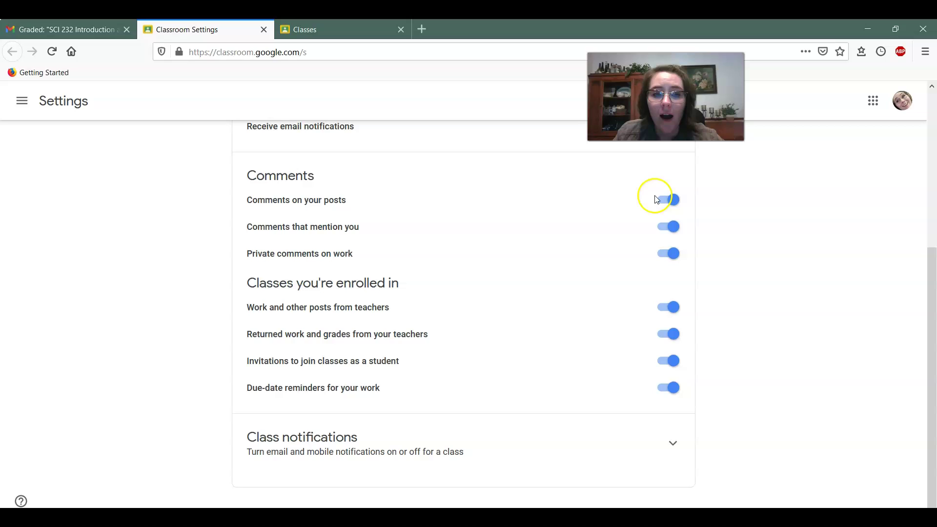
# Turn off emails for comments on posts, mentions, due-date reminders, returned work and grades, and teacher posts.
pyautogui.click(665, 202)
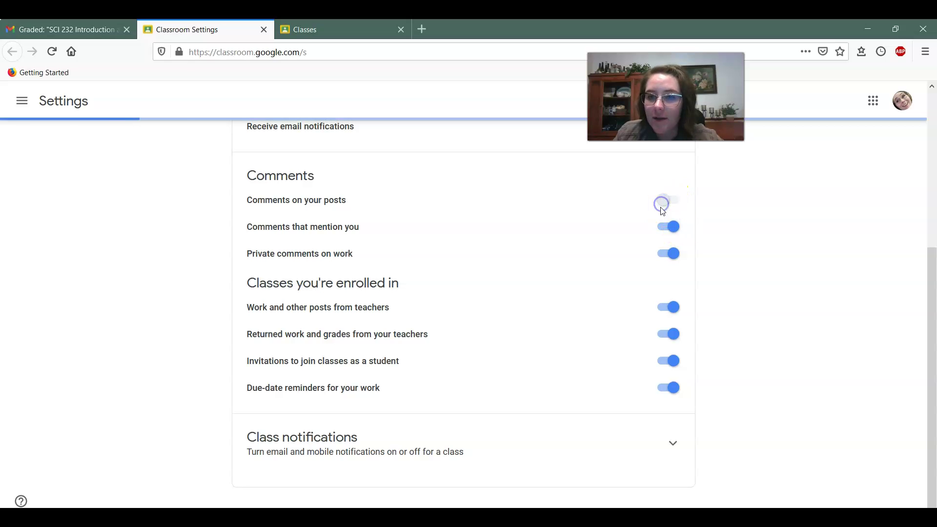
pyautogui.click(661, 229)
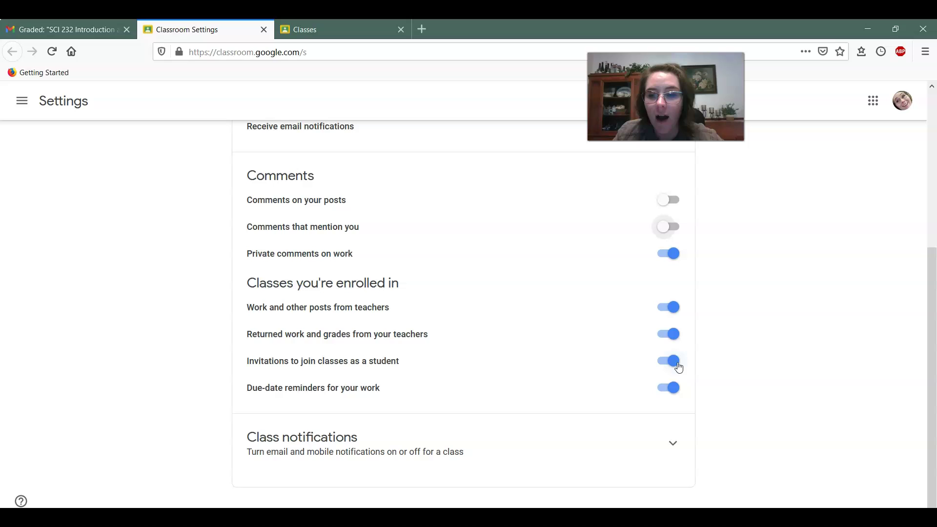
pyautogui.click(661, 393)
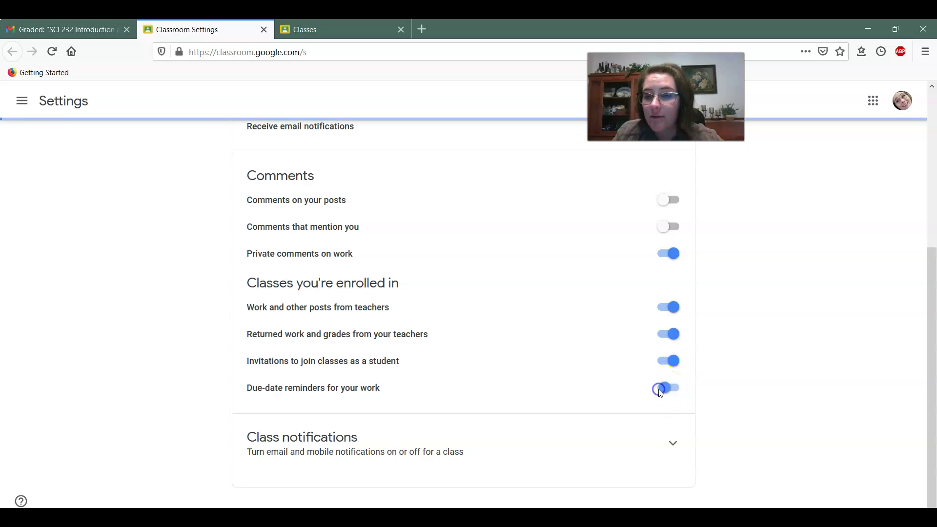
pyautogui.click(661, 336)
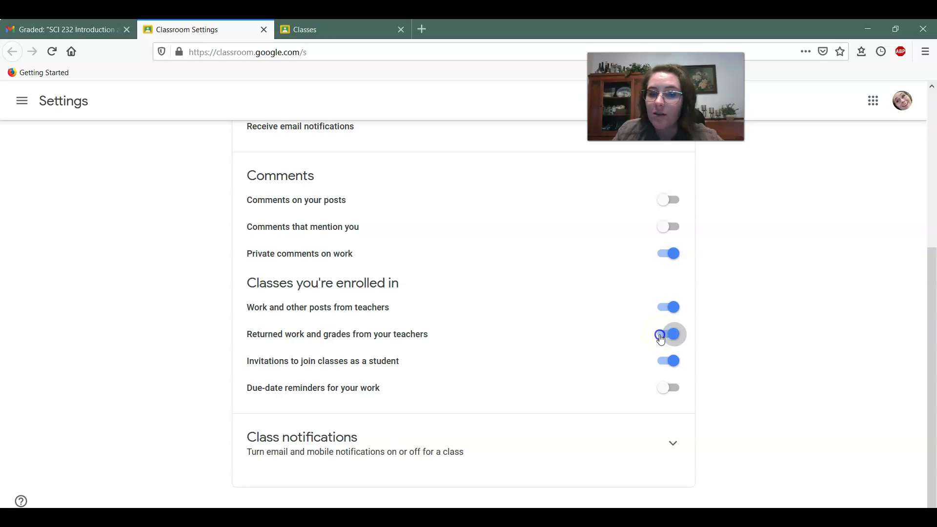
pyautogui.click(663, 308)
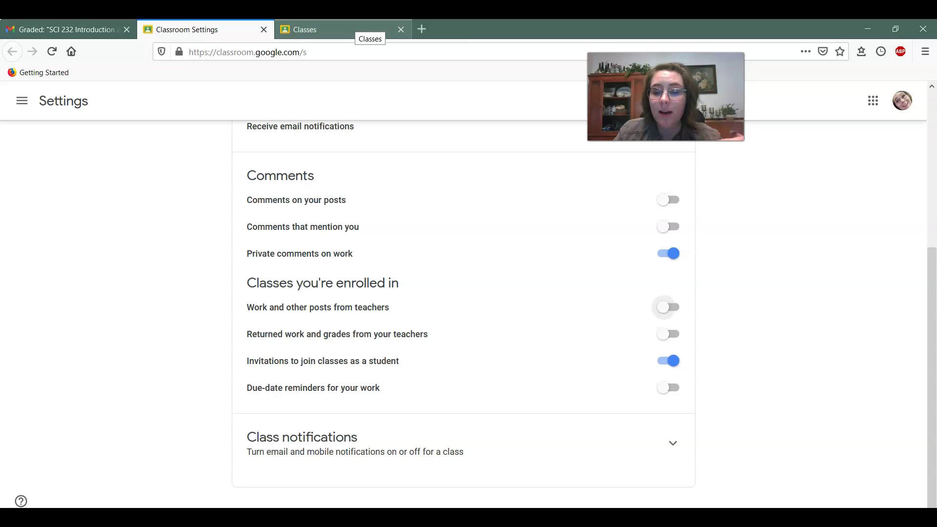
# Open Settings from the main menu in the classes tab to confirm the notification choices.
pyautogui.click(355, 25)
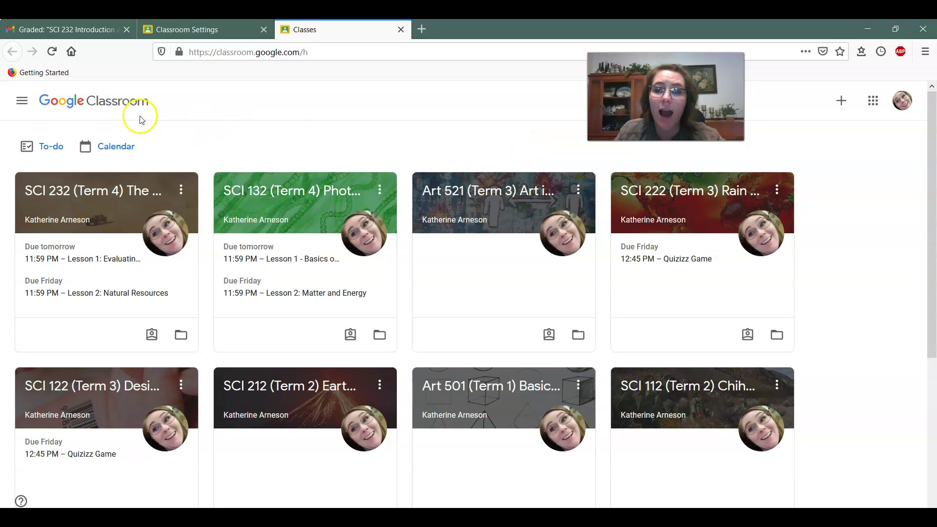
pyautogui.click(19, 103)
pyautogui.scroll(-6, 45, 292)
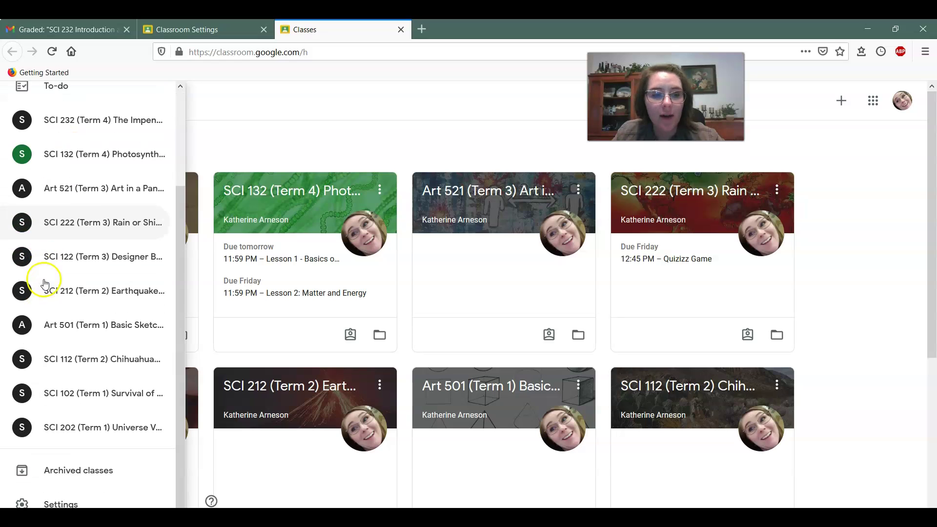
pyautogui.click(61, 503)
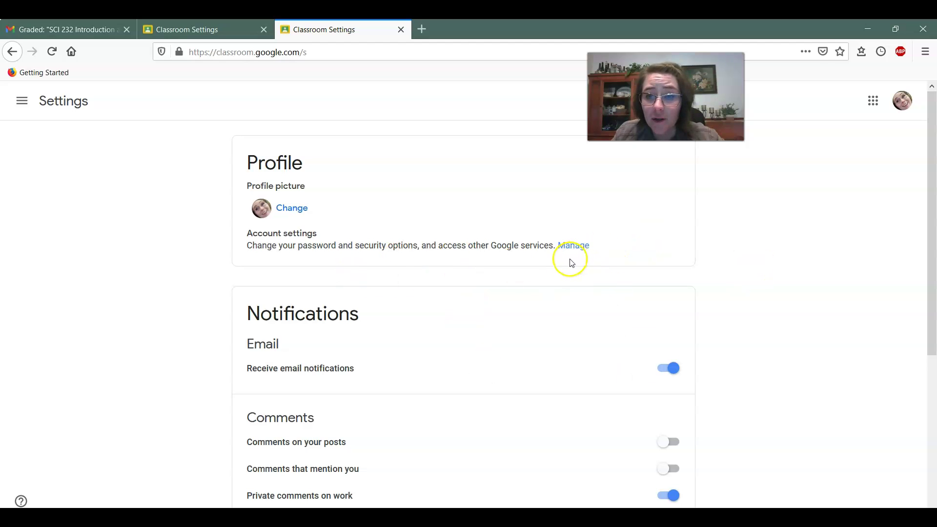
pyautogui.scroll(-2, 412, 213)
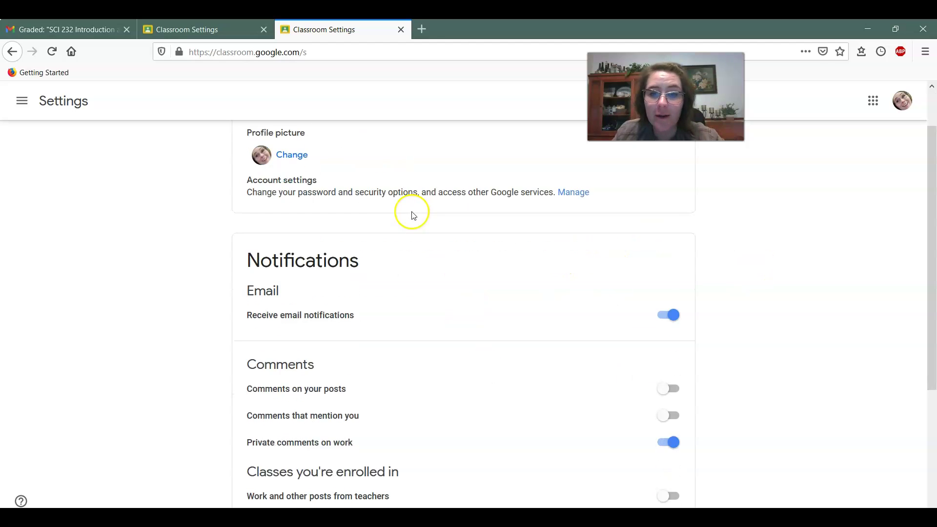
pyautogui.scroll(-3, 413, 215)
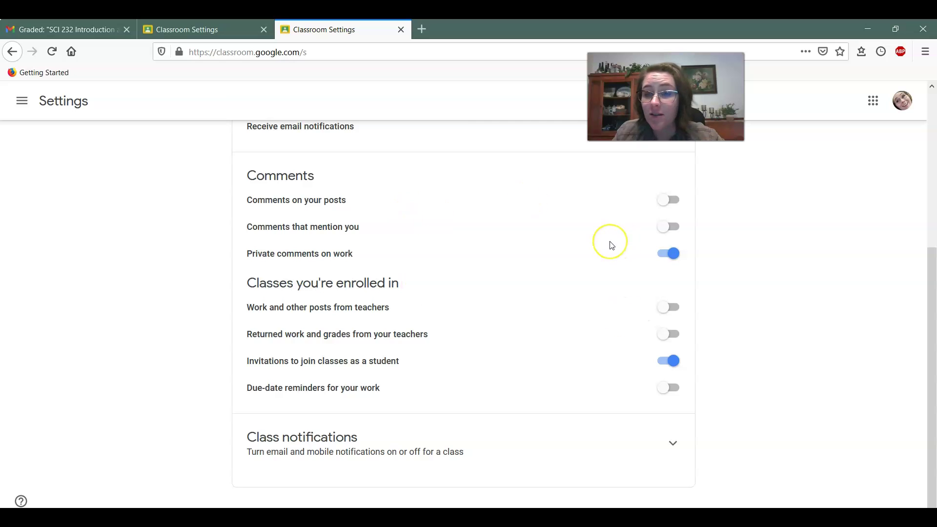
pyautogui.scroll(1, 610, 244)
pyautogui.scroll(3, 612, 245)
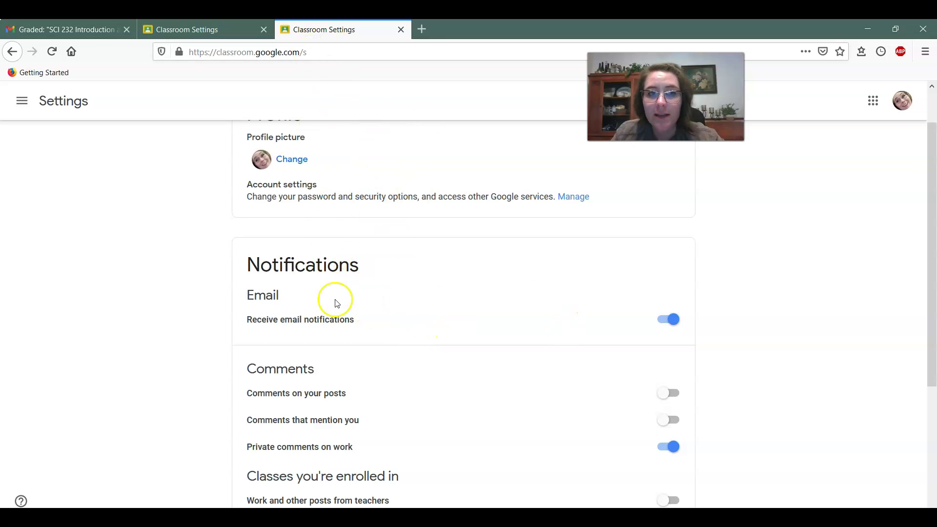
pyautogui.scroll(1, 330, 327)
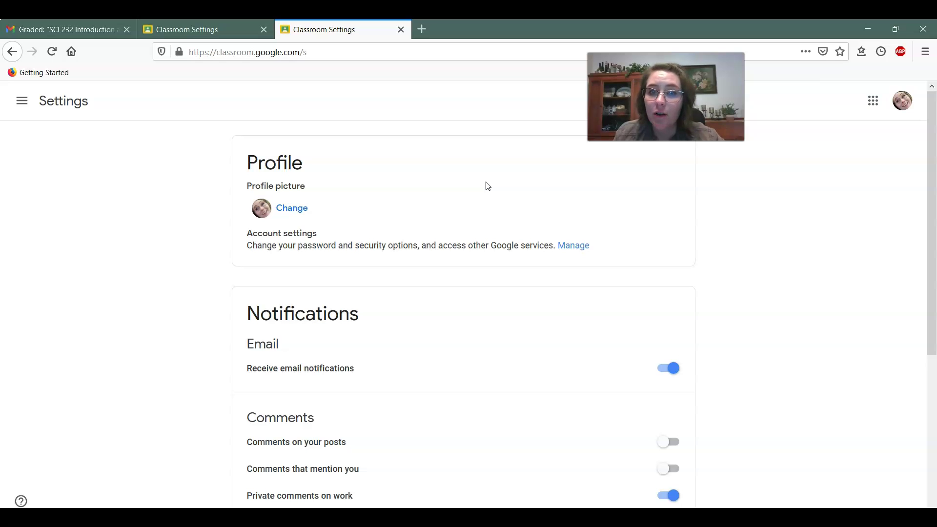
# Close both Classroom Settings tabs, leaving the Graded SCI 232 email showing in Gmail.
pyautogui.click(401, 31)
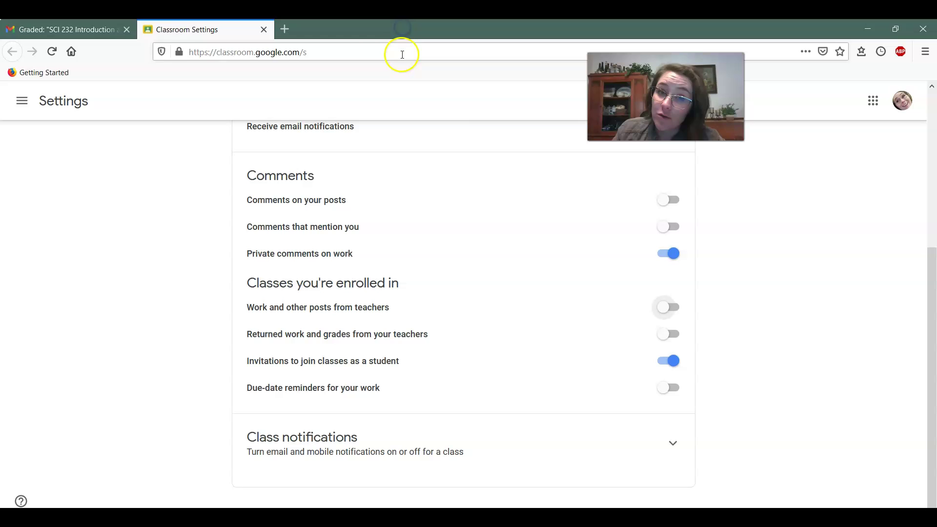
pyautogui.click(264, 30)
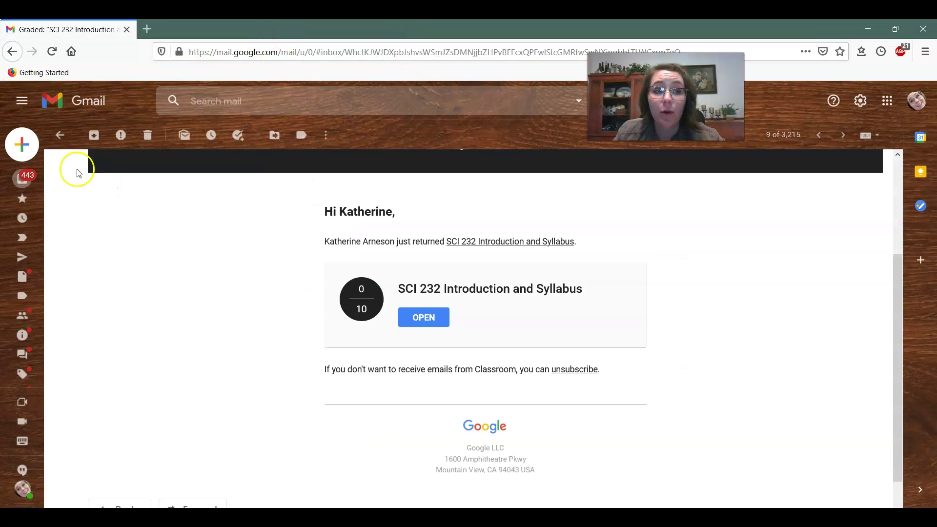
pyautogui.moveTo(19, 182)
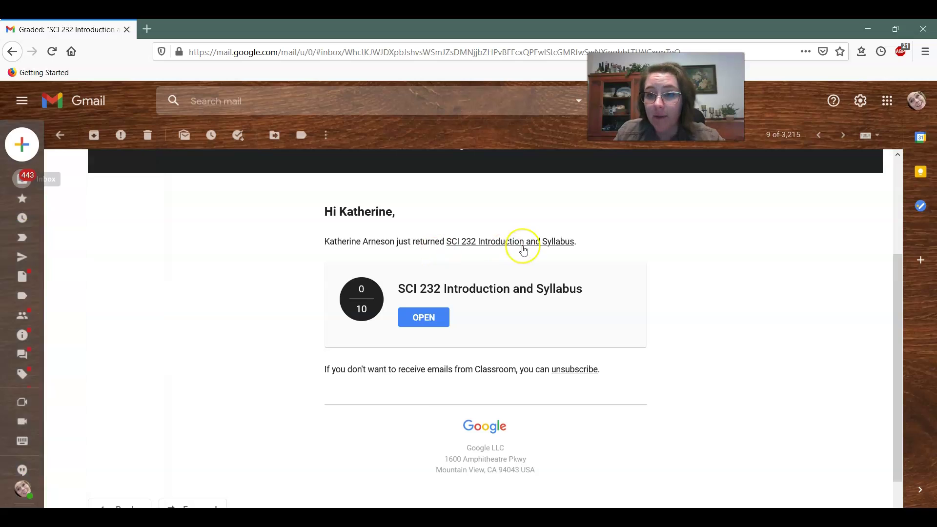